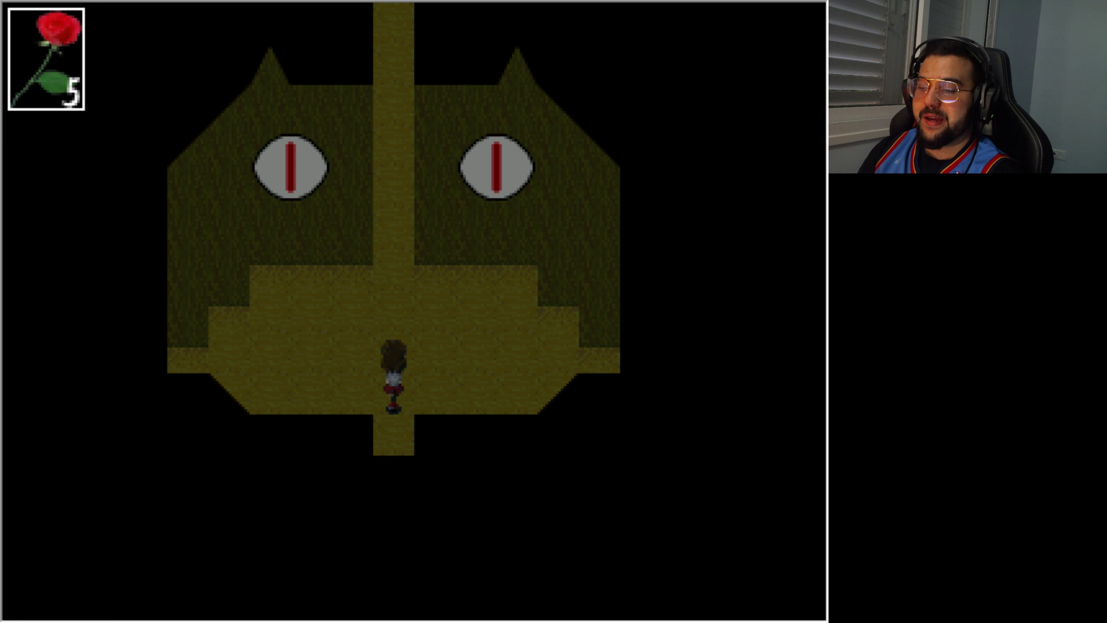
# Step: Walk Ib up the vertical path out of the cat-face room into the yellow corridor
pyautogui.press('Up')
pyautogui.press('Up')
pyautogui.press('Up')
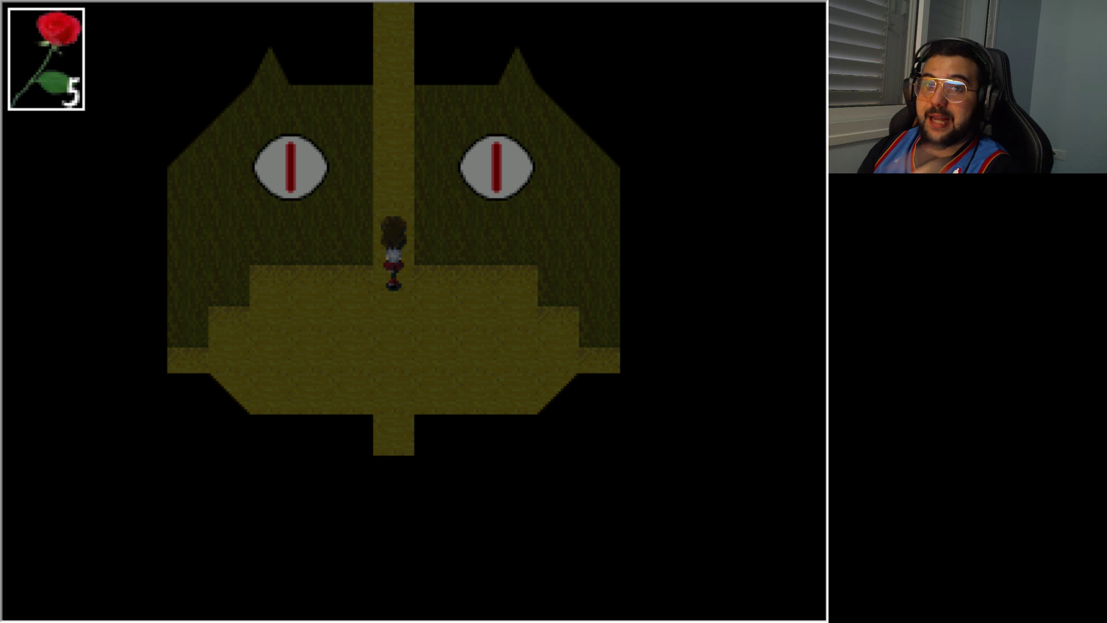
pyautogui.press('Up')
pyautogui.press('Up')
pyautogui.press('Up')
pyautogui.press('Up')
pyautogui.press('Up')
# Step: Walk over to the tongue painting and examine it
pyautogui.press('Up')
pyautogui.press('Up')
pyautogui.press('Up')
pyautogui.press('Up')
pyautogui.press('Up')
pyautogui.press('Up')
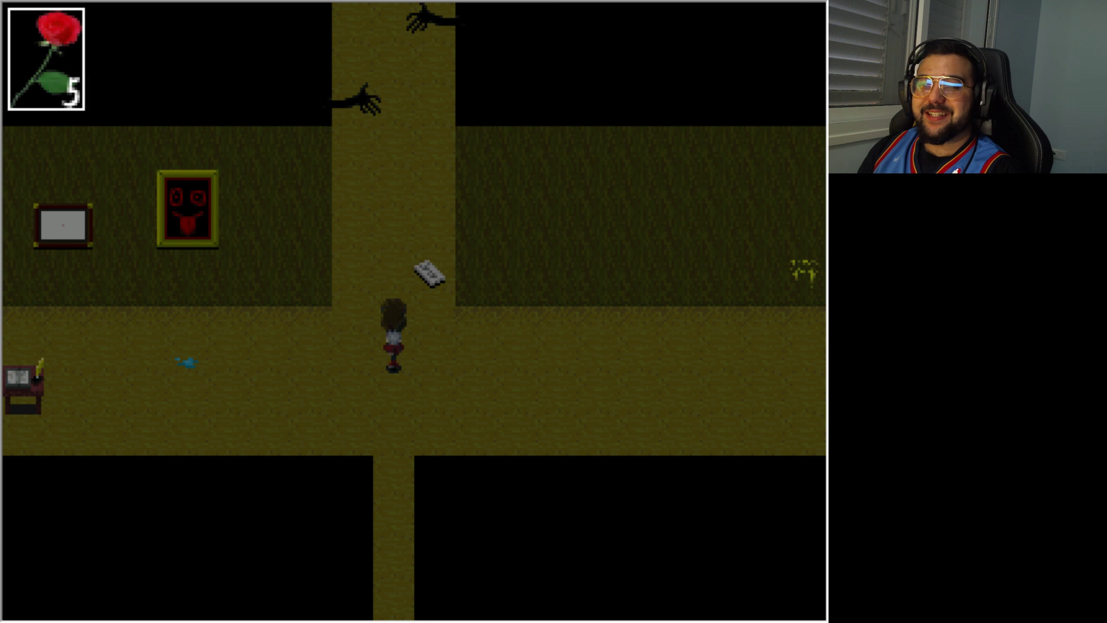
# Step: Walk to the note lying on the corridor floor and read it
pyautogui.press('Right')
pyautogui.press('Down')
pyautogui.press('Left')
pyautogui.press('Right')
pyautogui.press('z')
pyautogui.press('z')
pyautogui.press('Left')
pyautogui.press('Down')
pyautogui.press('Left')
pyautogui.press('Left')
pyautogui.press('Left')
pyautogui.press('Left')
pyautogui.press('Left')
# Step: Read the white painting beside it, learning the number 9
pyautogui.press('Up')
pyautogui.press('z')
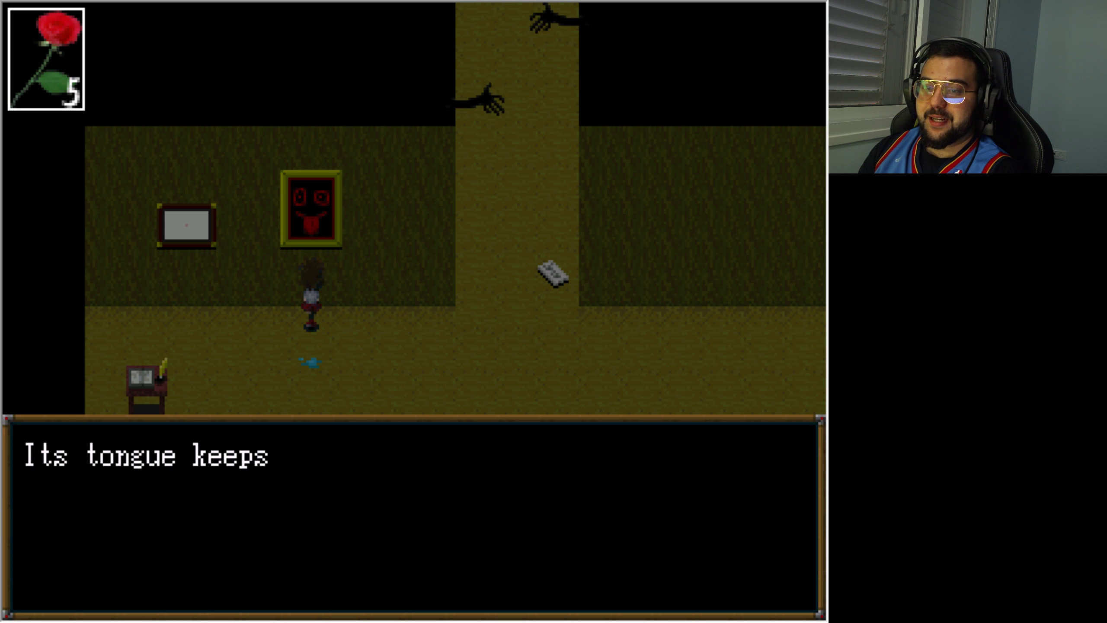
pyautogui.press('z')
pyautogui.press('Left')
pyautogui.press('Left')
pyautogui.press('Left')
pyautogui.press('Up')
pyautogui.press('z')
pyautogui.press('z')
pyautogui.press('z')
pyautogui.press('z')
pyautogui.press('Right')
pyautogui.press('Right')
pyautogui.press('Right')
pyautogui.press('Right')
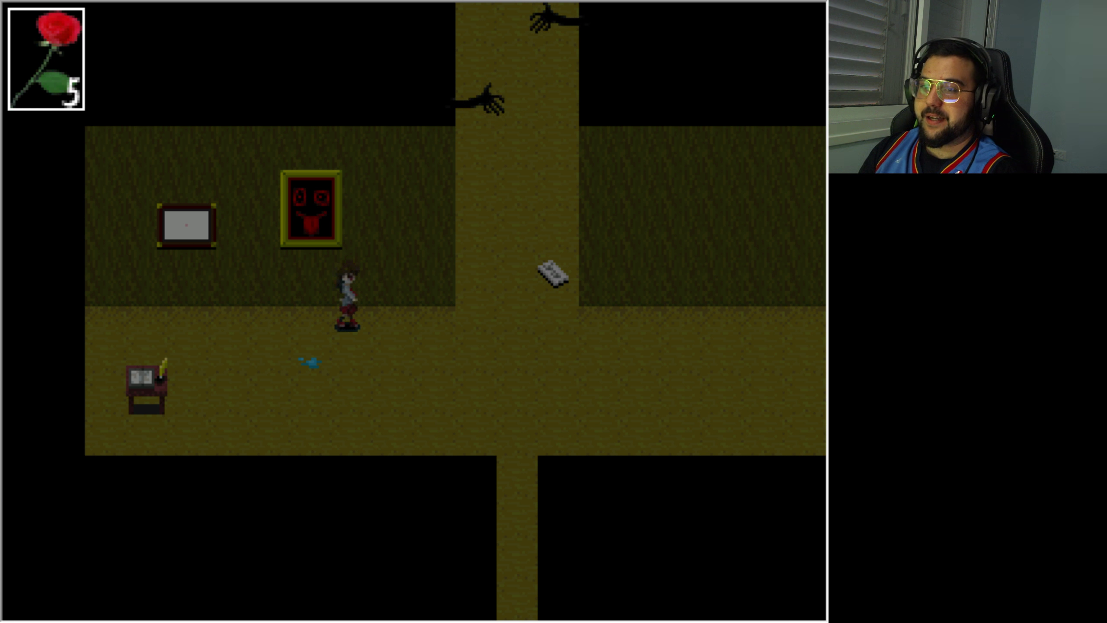
pyautogui.press('Up')
# Step: Go through the red door and pick up the Blue Rose
pyautogui.press('Down')
pyautogui.press('Up')
pyautogui.press('Up')
pyautogui.press('Left')
pyautogui.press('Return')
pyautogui.press('Return')
pyautogui.press('Down')
pyautogui.press('Right')
pyautogui.press('Return')
# Step: Flee the crawling lady in blue and restore the rose to 5 petals at the vase
pyautogui.press('Return')
pyautogui.press('Down')
pyautogui.press('Right')
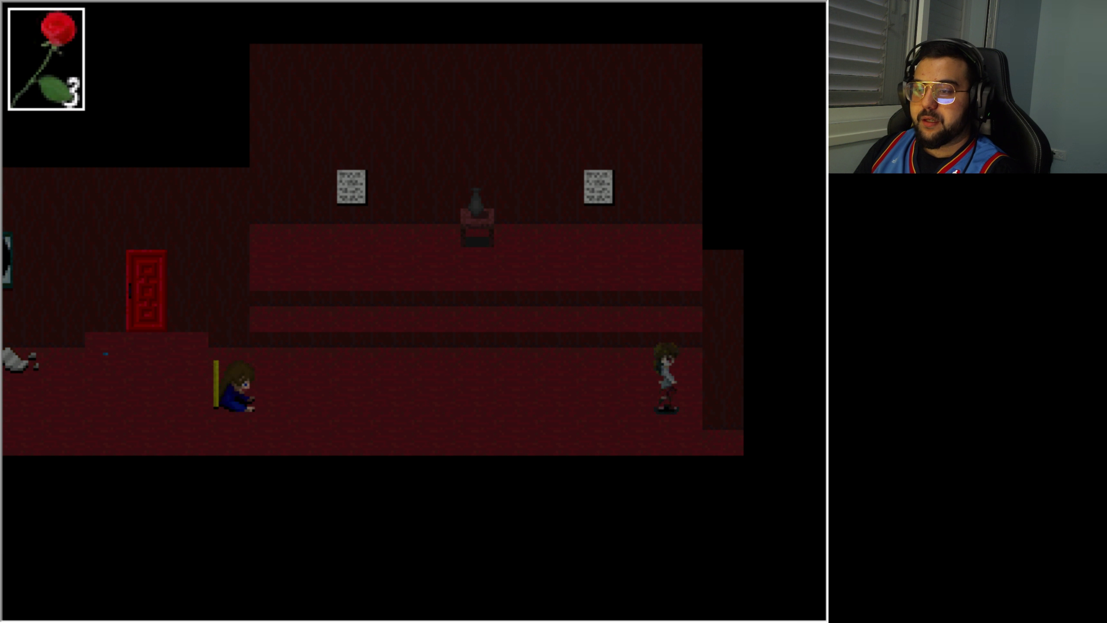
pyautogui.press('Down')
pyautogui.press('Left')
# Step: Save the game at the book
pyautogui.press('Right')
# Step: Check the carried items in the Item menu, then walk right
pyautogui.press('Return')
pyautogui.press('Return')
pyautogui.press('Down')
pyautogui.press('Right')
pyautogui.press('Up')
pyautogui.press('Left')
pyautogui.press('Escape')
pyautogui.press('Escape')
pyautogui.press('Right')
pyautogui.press('Right')
pyautogui.press('Right')
pyautogui.press('Return')
pyautogui.press('Return')
pyautogui.press('Return')
pyautogui.press('Return')
pyautogui.press('Return')
pyautogui.press('Return')
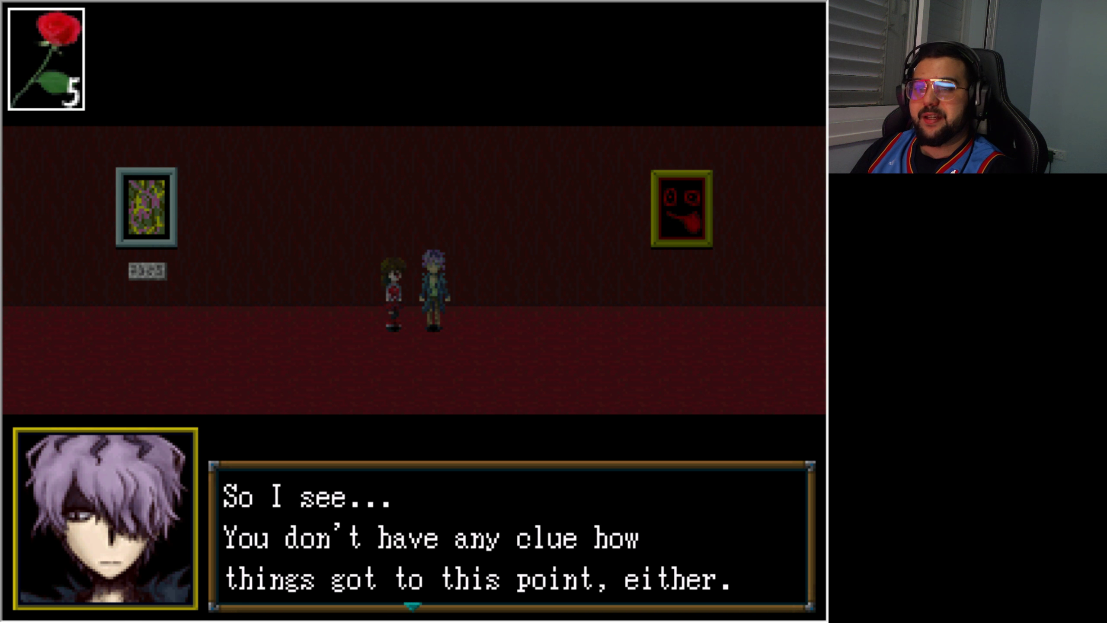
# Step: Advance Garry's lines about the roses and his self-introduction until he agrees to come along
pyautogui.press('z')
pyautogui.press('z')
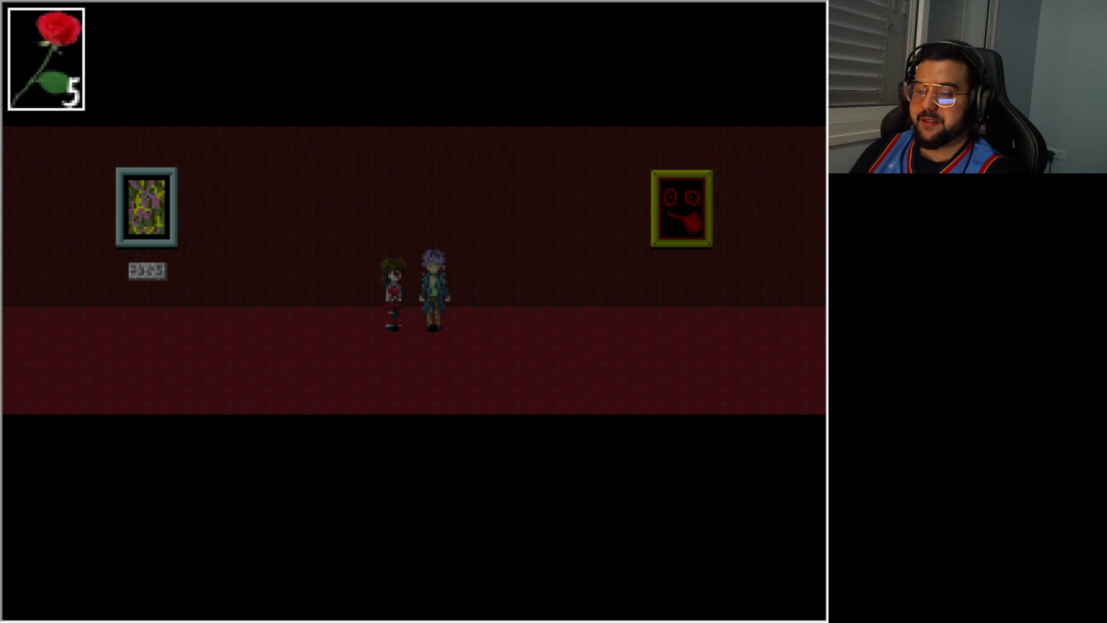
pyautogui.press('z')
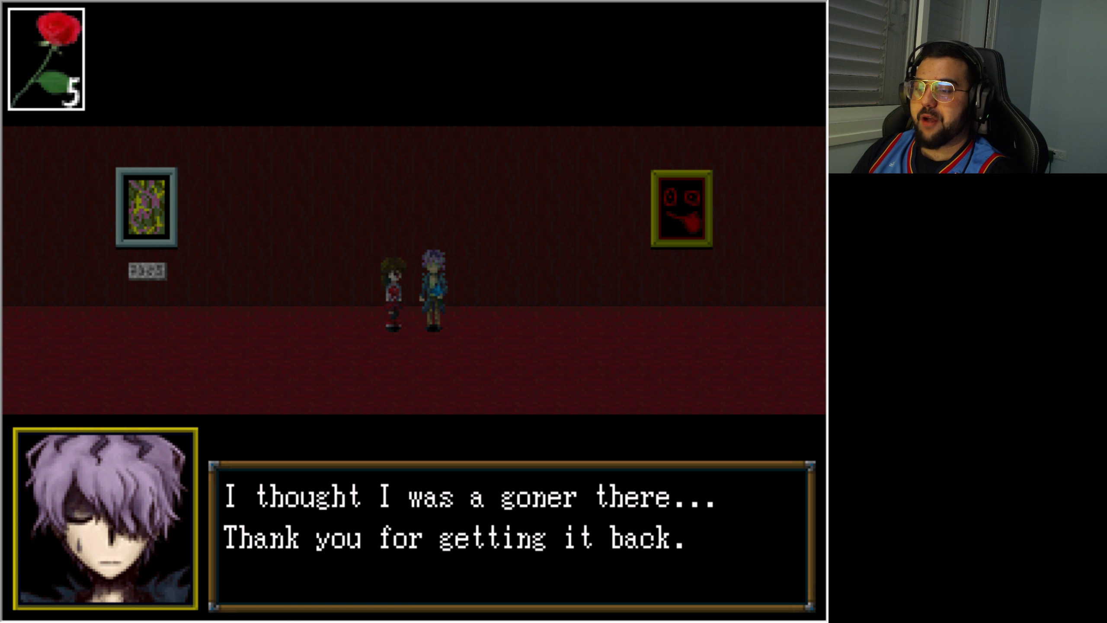
pyautogui.press('z')
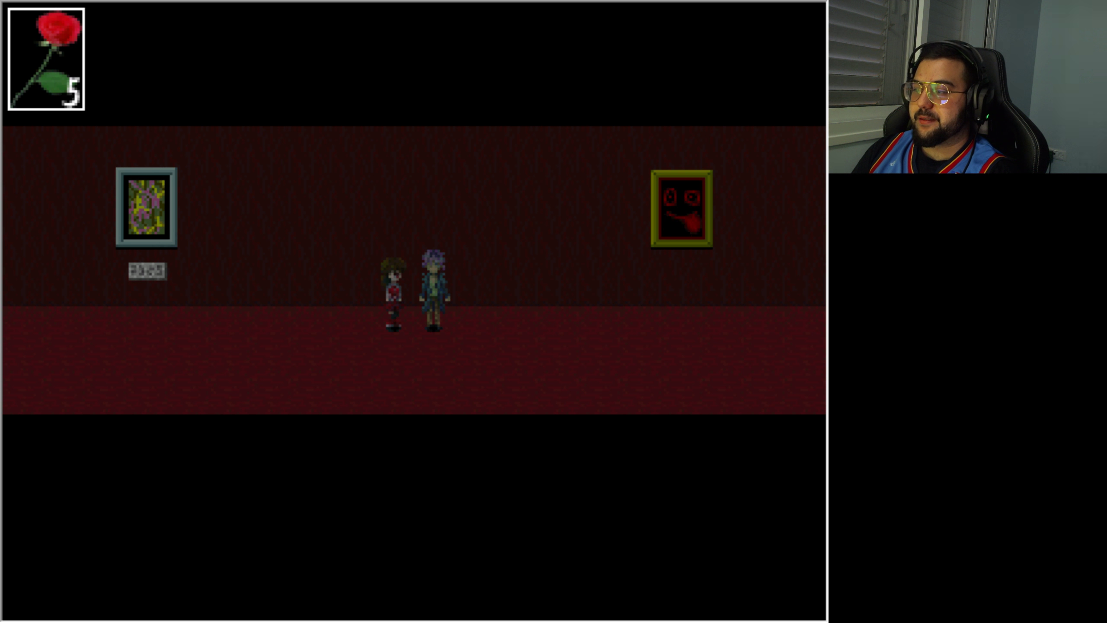
pyautogui.press('z')
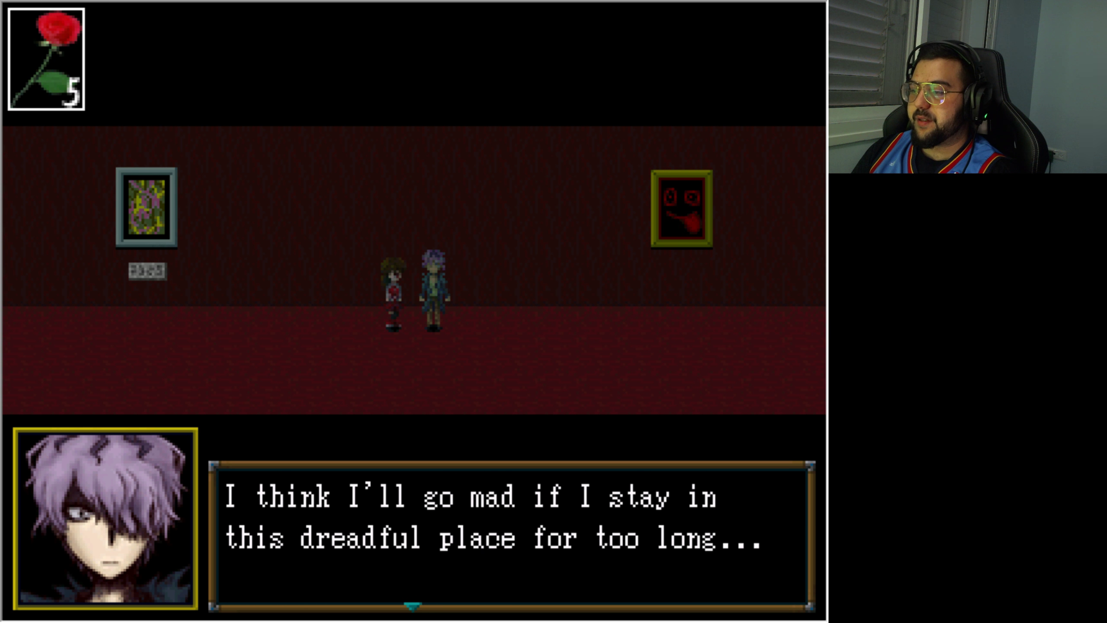
pyautogui.press('z')
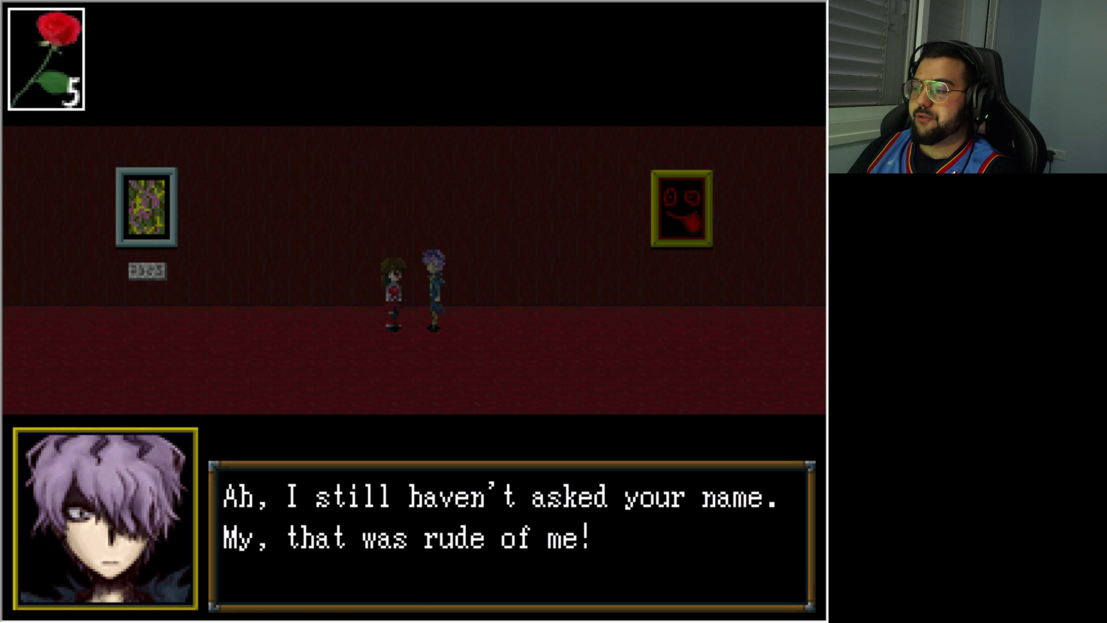
pyautogui.press('z')
pyautogui.press('z')
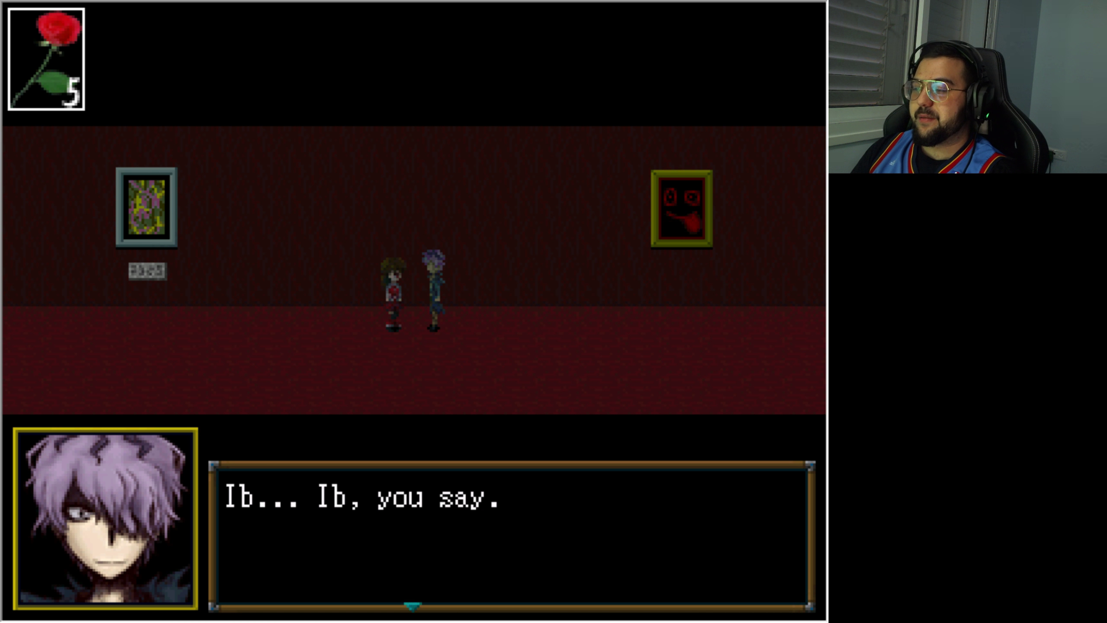
pyautogui.press('z')
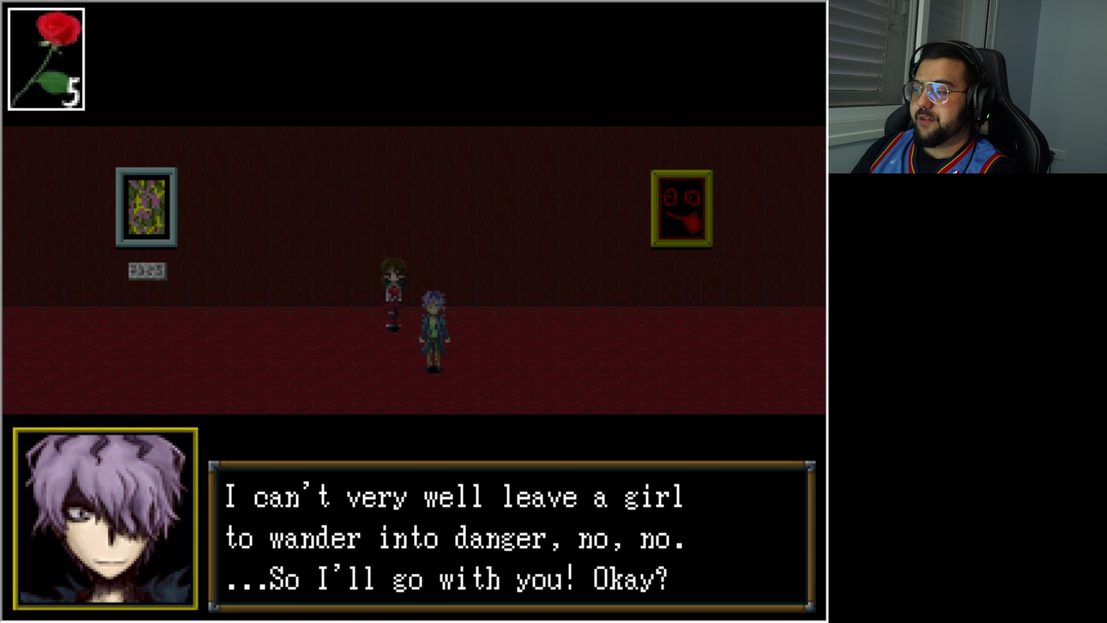
pyautogui.press('z')
pyautogui.press('z')
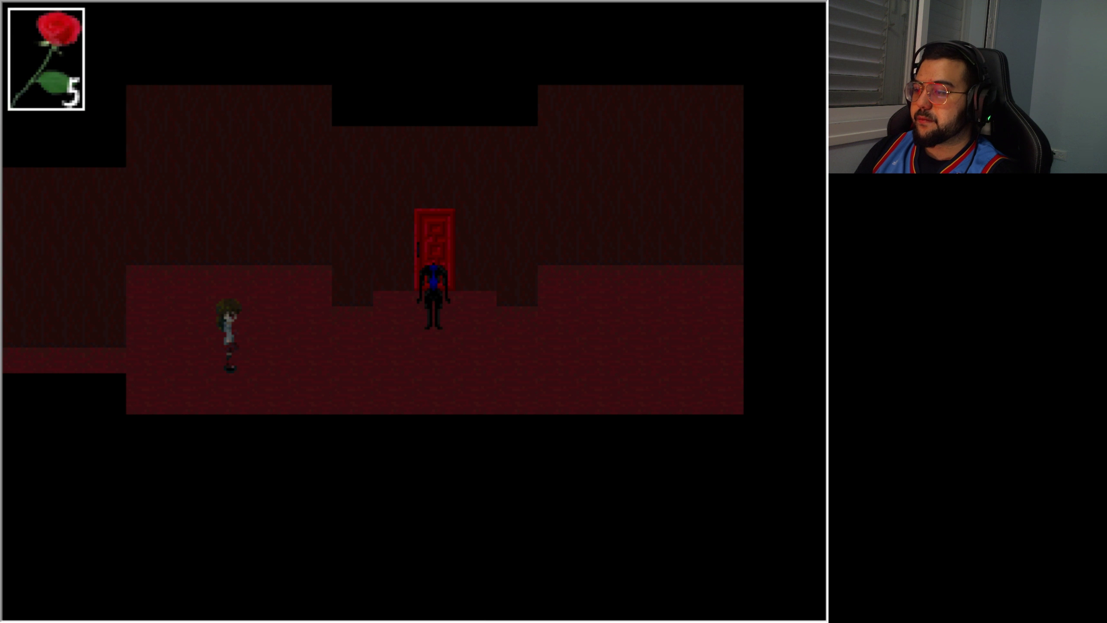
# Step: Examine the headless statue so Garry shoves it away from the red door
pyautogui.press('Right')
pyautogui.press('Up')
pyautogui.press('Right')
pyautogui.press('z')
pyautogui.press('z')
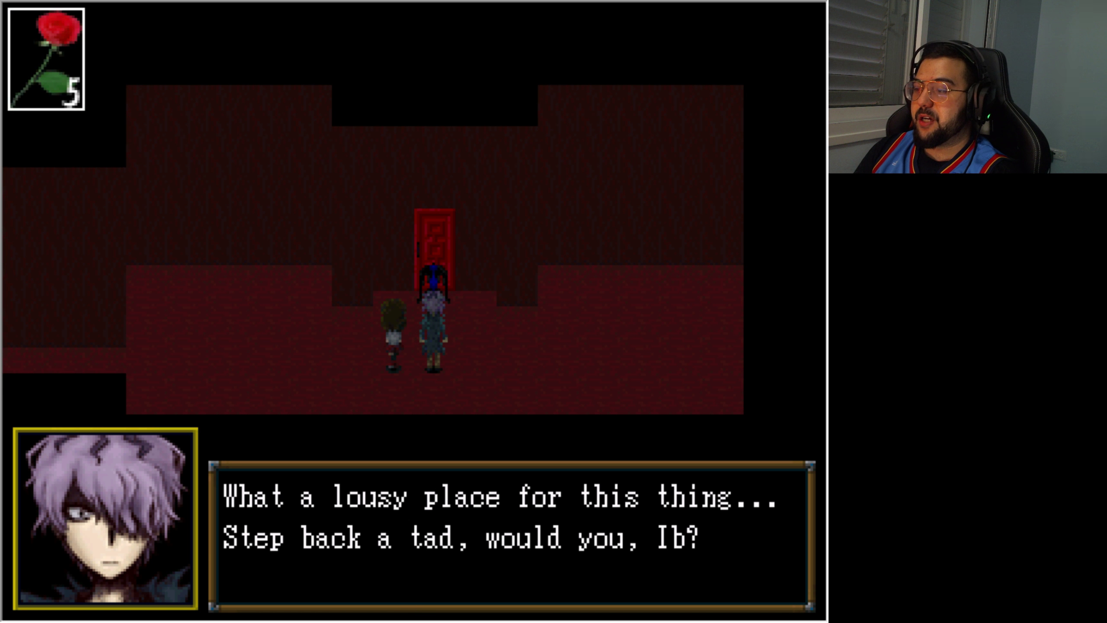
pyautogui.press('z')
pyautogui.press('z')
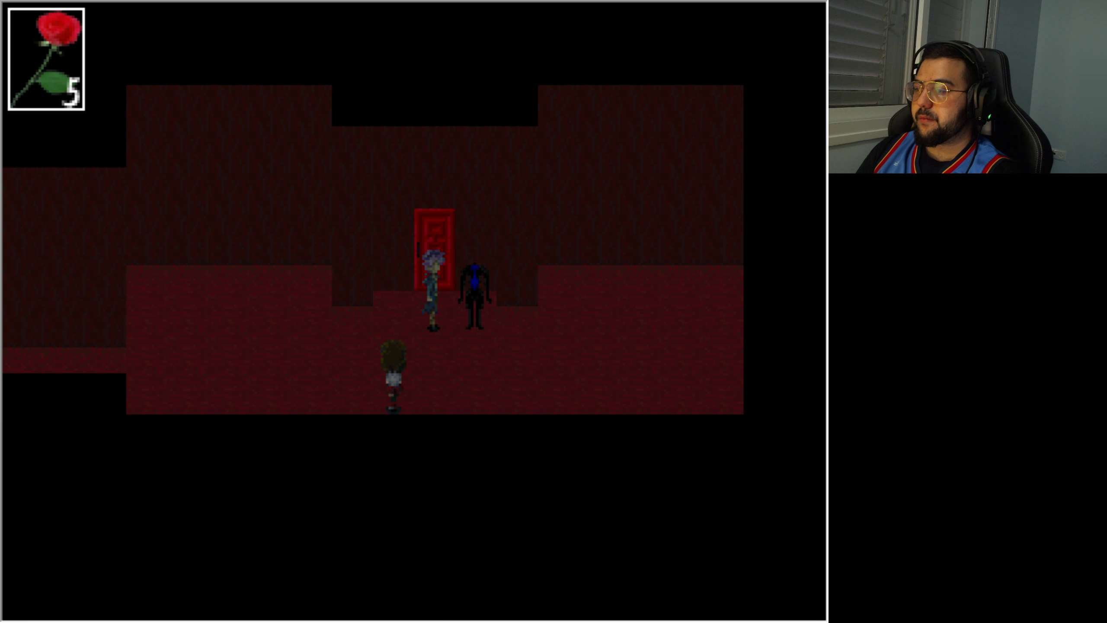
# Step: Follow Garry through the red door to the bride and groom paintings
pyautogui.press('z')
pyautogui.press('z')
pyautogui.press('Right')
pyautogui.press('Up')
pyautogui.press('Up')
# Step: Examine the Grieving Bride's left and right hands and read the Grieving Bride plaque
pyautogui.press('Up')
pyautogui.press('Left')
pyautogui.press('Left')
pyautogui.press('Left')
pyautogui.press('z')
pyautogui.press('z')
pyautogui.press('Right')
pyautogui.press('Right')
pyautogui.press('Right')
pyautogui.press('Right')
pyautogui.press('Right')
pyautogui.press('Right')
pyautogui.press('z')
pyautogui.press('z')
pyautogui.press('Up')
pyautogui.press('Right')
pyautogui.press('z')
pyautogui.press('z')
pyautogui.press('Left')
pyautogui.press('Left')
pyautogui.press('Left')
pyautogui.press('Left')
pyautogui.press('Left')
pyautogui.press('Left')
pyautogui.press('Left')
pyautogui.press('Up')
pyautogui.press('z')
pyautogui.press('z')
# Step: Examine the coffee and cake painting and save the game at the desk
pyautogui.press('Up')
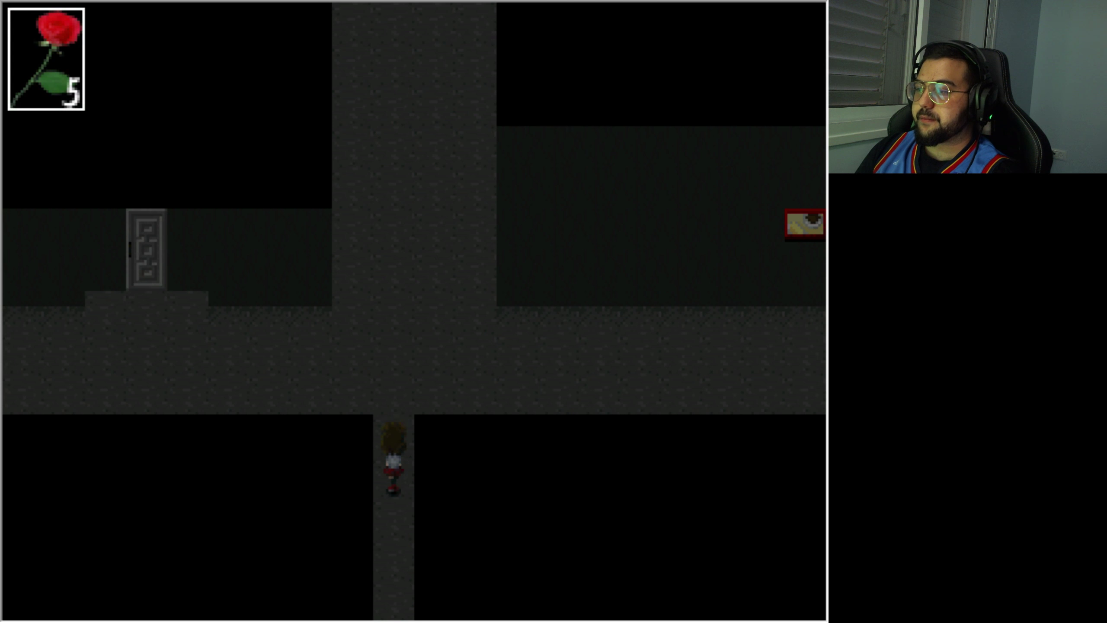
# Step: Go through the door into the room with eyes on the floor
pyautogui.press('Up')
pyautogui.press('Right')
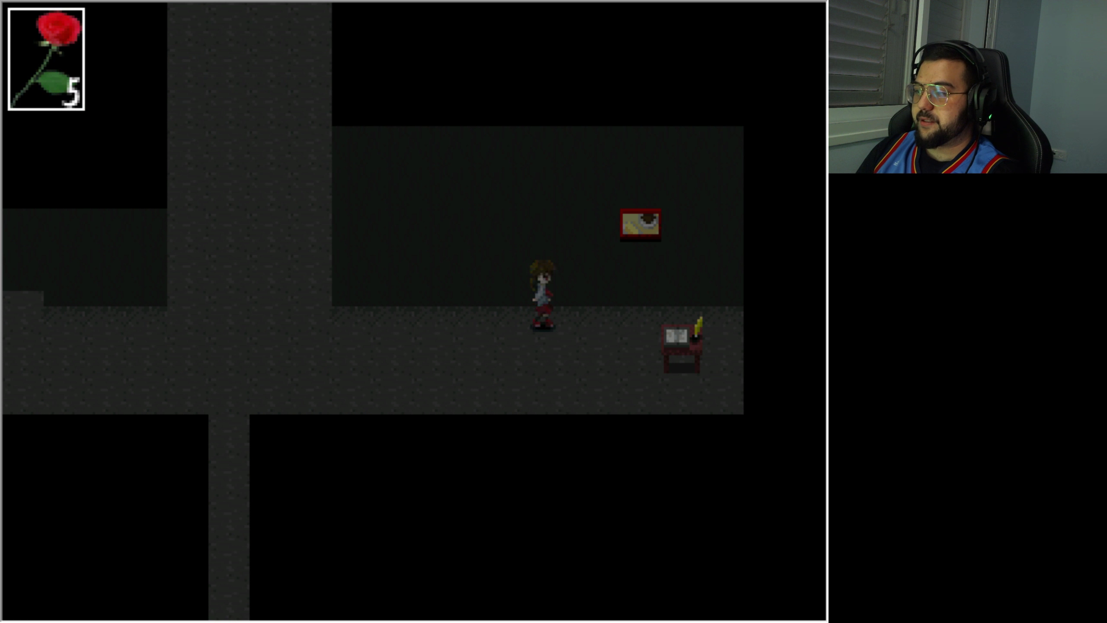
pyautogui.press('z')
pyautogui.press('z')
pyautogui.press('Down')
pyautogui.press('z')
pyautogui.press('z')
pyautogui.press('Left')
pyautogui.press('Up')
pyautogui.press('Up')
pyautogui.press('Left')
pyautogui.press('Left')
pyautogui.press('Up')
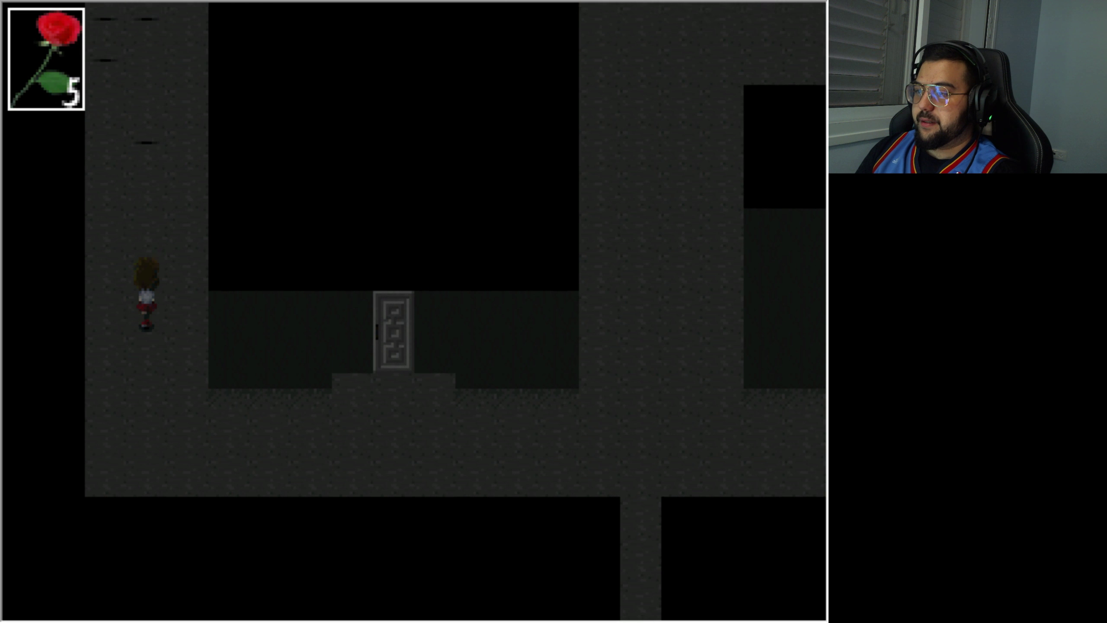
pyautogui.press('Up')
pyautogui.press('Return')
pyautogui.press('Return')
pyautogui.press('Left')
pyautogui.press('Right')
# Step: Walk up the eye corridor past the eyes, examining one on the floor
pyautogui.press('Up')
pyautogui.press('Left')
pyautogui.press('Return')
# Step: Examine the girl painting and the ice painting on the top wall
pyautogui.press('Return')
pyautogui.press('Return')
pyautogui.press('Up')
pyautogui.press('Right')
pyautogui.press('Up')
pyautogui.press('Left')
pyautogui.press('Up')
pyautogui.press('Right')
pyautogui.press('Up')
pyautogui.press('Right')
pyautogui.press('Right')
pyautogui.press('Up')
pyautogui.press('Return')
pyautogui.press('Return')
pyautogui.press('Right')
pyautogui.press('Up')
pyautogui.press('Return')
pyautogui.press('Return')
pyautogui.press('Right')
pyautogui.press('Right')
pyautogui.press('Right')
pyautogui.press('Right')
pyautogui.press('Right')
pyautogui.press('Up')
pyautogui.press('Return')
pyautogui.press('Return')
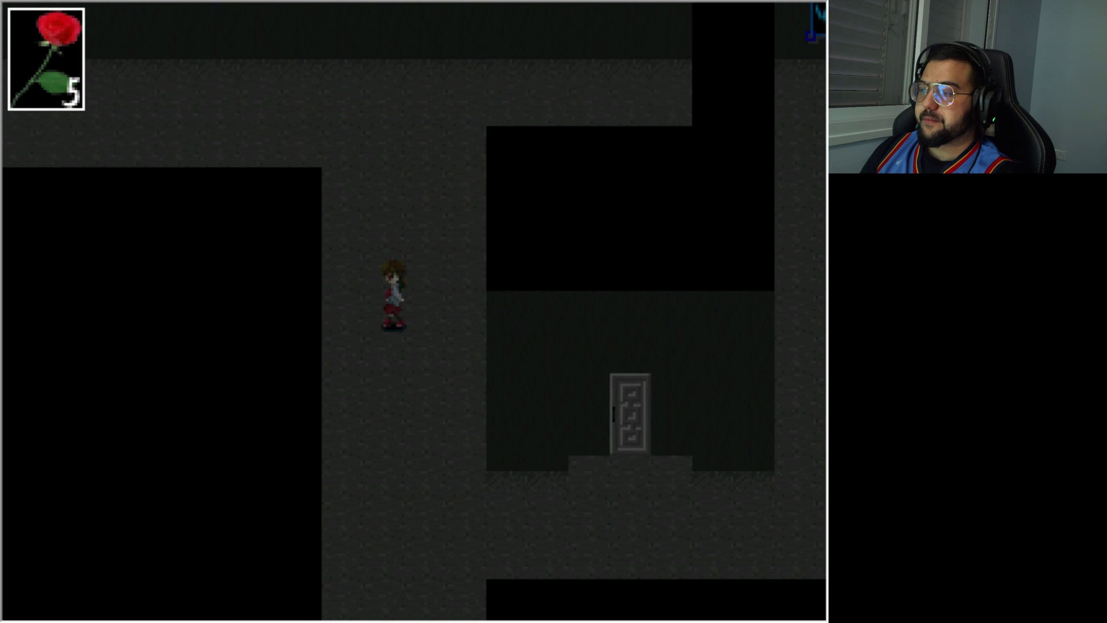
pyautogui.press('Left')
pyautogui.press('Left')
# Step: Return to the eye corridor and stare back at the congested eye
pyautogui.press('Down')
pyautogui.press('Left')
pyautogui.press('Down')
pyautogui.press('Return')
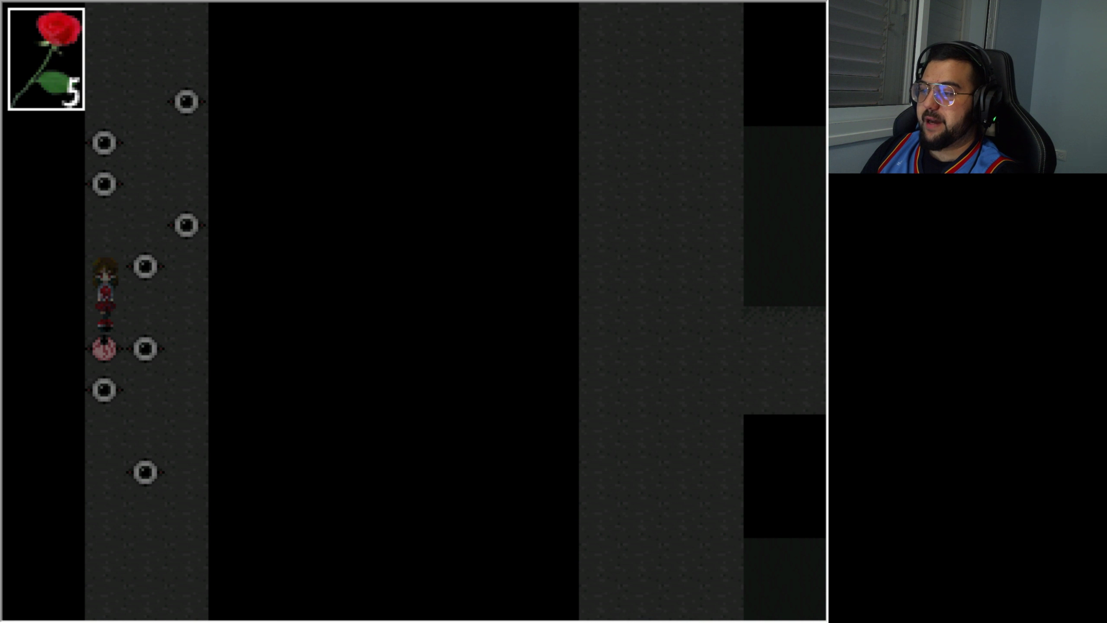
pyautogui.press('Return')
# Step: Use the eyedrops to cure the congested eye
pyautogui.press('Return')
pyautogui.press('Down')
pyautogui.press('Return')
pyautogui.press('Return')
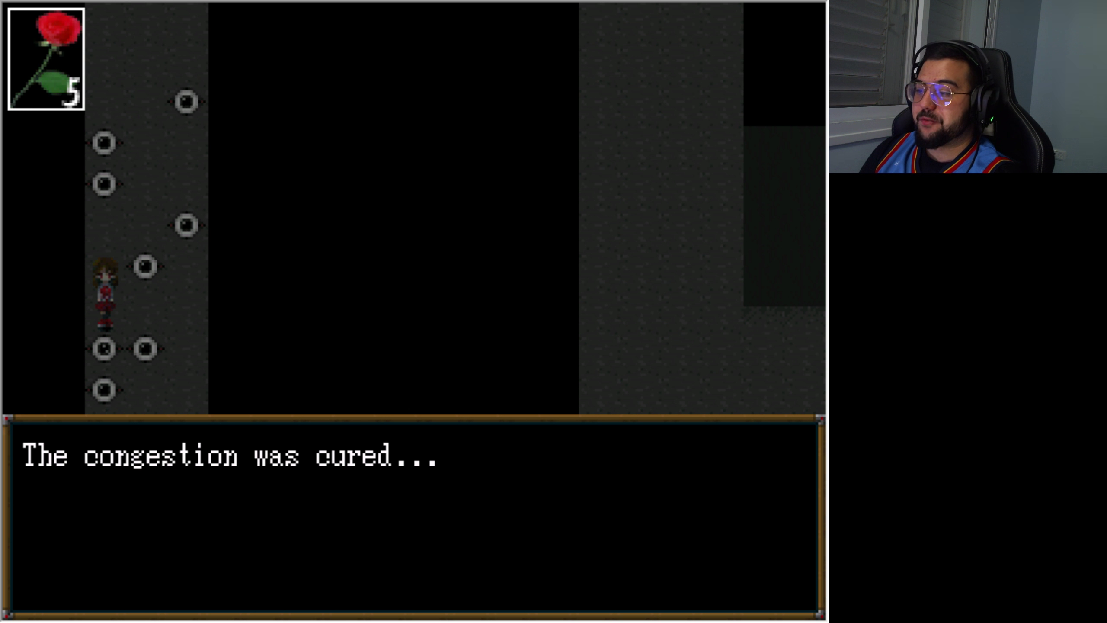
pyautogui.press('Return')
pyautogui.press('Right')
pyautogui.press('Up')
pyautogui.press('Up')
pyautogui.press('Up')
pyautogui.press('Up')
pyautogui.press('Up')
pyautogui.press('Up')
pyautogui.press('Return')
# Step: Check the oddly coloured wall, take the Red Glass Ball, and review the items
pyautogui.press('Return')
pyautogui.press('Right')
pyautogui.press('Return')
pyautogui.press('Return')
pyautogui.press('Return')
pyautogui.press('Return')
pyautogui.press('Return')
pyautogui.press('Return')
pyautogui.press('Left')
pyautogui.press('Escape')
pyautogui.press('Escape')
pyautogui.press('Down')
# Step: Walk down through the door into the dark maze room with red lady figures
pyautogui.press('Left')
pyautogui.press('Down')
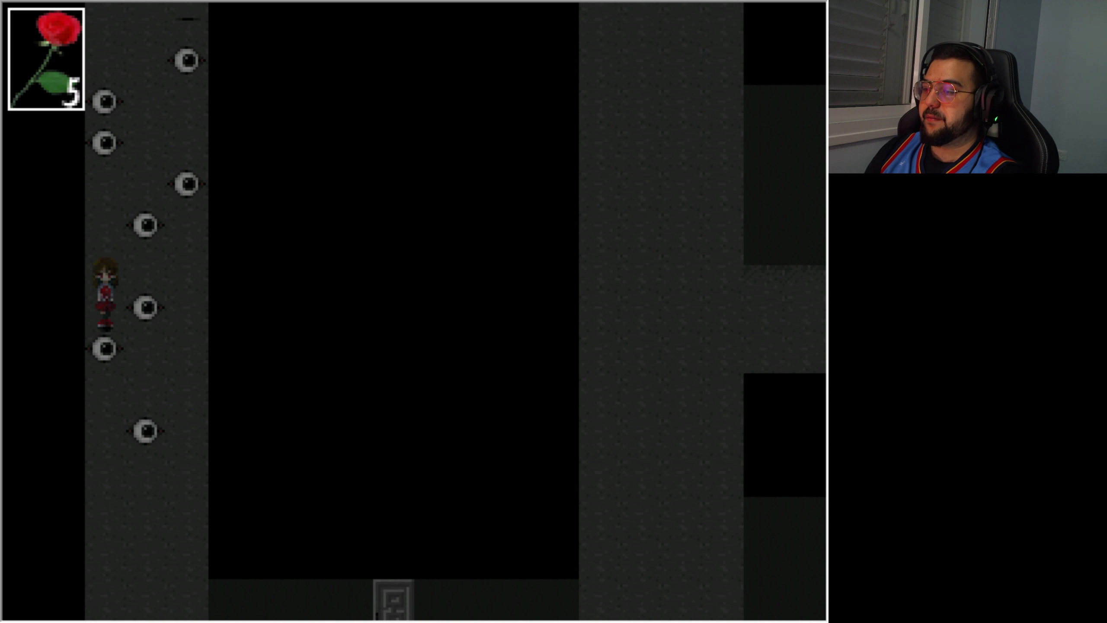
pyautogui.press('Right')
pyautogui.press('Down')
pyautogui.press('Right')
pyautogui.press('Up')
pyautogui.press('Right')
pyautogui.press('Up')
# Step: Walk down and left along the bottom corridor and read the Labyrinth sign
pyautogui.press('Down')
pyautogui.press('Left')
pyautogui.press('Up')
pyautogui.press('Return')
pyautogui.press('Return')
pyautogui.press('Left')
# Step: Head up the left passage of the maze and dismiss the maze message
pyautogui.press('Up')
pyautogui.press('Left')
pyautogui.press('Left')
pyautogui.press('Up')
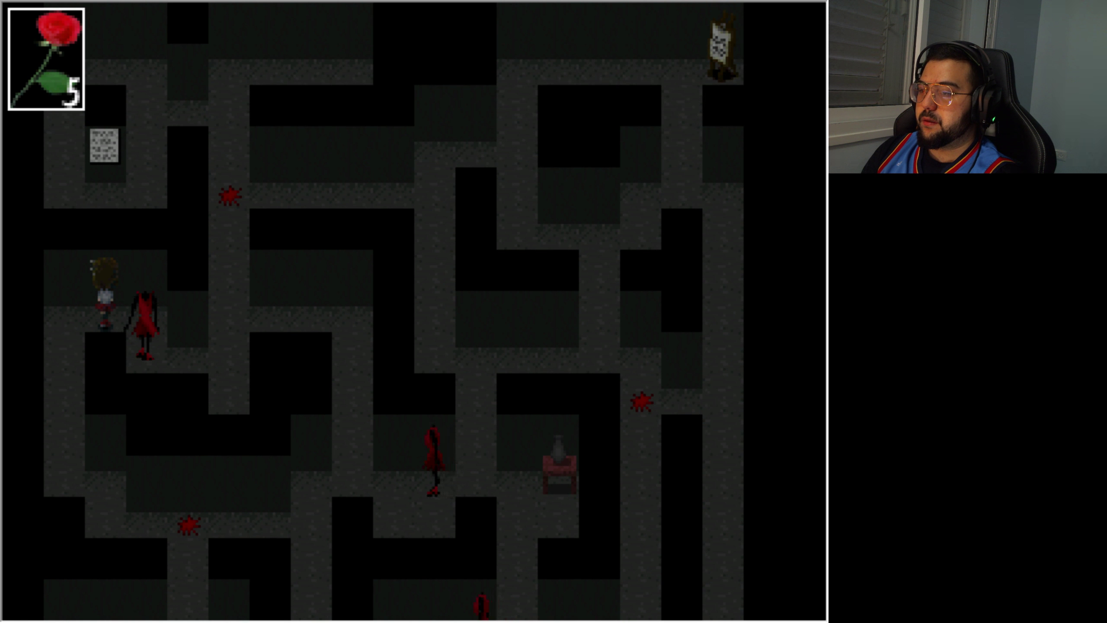
pyautogui.press('Return')
# Step: Work through the lower corridors of the dark maze
pyautogui.press('Down')
pyautogui.press('Up')
pyautogui.press('Down')
pyautogui.press('Down')
pyautogui.press('Left')
pyautogui.press('Down')
pyautogui.press('Right')
pyautogui.press('Up')
# Step: Make your way up to the easel and read its hint note
pyautogui.press('Up')
pyautogui.press('Right')
pyautogui.press('Up')
pyautogui.press('Left')
pyautogui.press('Left')
pyautogui.press('Up')
pyautogui.press('Right')
# Step: Close the hint and go left and down through the maze
pyautogui.press('Up')
pyautogui.press('Right')
pyautogui.press('Return')
pyautogui.press('Return')
pyautogui.press('Left')
pyautogui.press('Down')
pyautogui.press('Left')
pyautogui.press('Down')
# Step: Inspect the switch on the wall and close its message
pyautogui.press('Down')
pyautogui.press('Return')
pyautogui.press('Return')
pyautogui.press('Return')
pyautogui.press('Return')
pyautogui.press('Up')
pyautogui.press('Left')
pyautogui.press('Down')
pyautogui.press('Right')
# Step: Edge around the switch area and work up and right through the maze
pyautogui.press('Left')
pyautogui.press('Down')
pyautogui.press('Up')
# Step: Reach the note in the maze's top-left area and start its dialogue
pyautogui.press('Down')
pyautogui.press('Up')
pyautogui.press('Right')
pyautogui.press('Up')
pyautogui.press('Left')
pyautogui.press('Left')
pyautogui.press('Up')
pyautogui.press('Left')
pyautogui.press('Up')
pyautogui.press('Down')
pyautogui.press('Right')
pyautogui.press('Up')
pyautogui.press('z')
pyautogui.press('z')
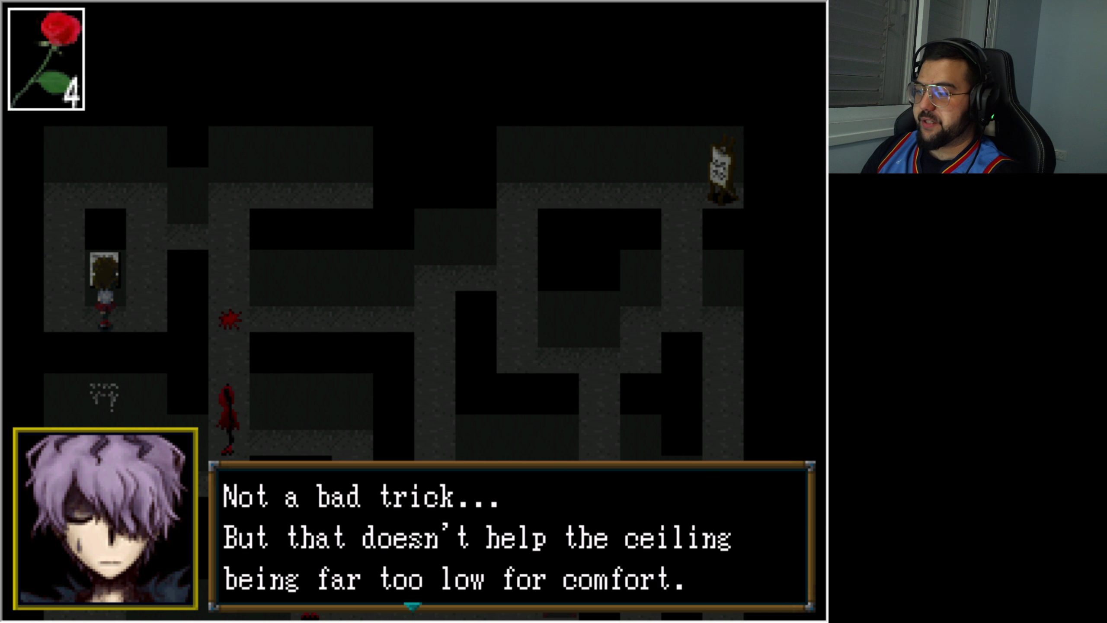
# Step: Read through Garry's dialogue and close it
pyautogui.press('z')
pyautogui.press('Return')
pyautogui.press('Left')
pyautogui.press('Up')
# Step: Walk down through the maze and leave by the bottom exit
pyautogui.press('Down')
pyautogui.press('Right')
pyautogui.press('Down')
pyautogui.press('Right')
pyautogui.press('Left')
pyautogui.press('Down')
pyautogui.press('Down')
pyautogui.press('Right')
# Step: Go up the passage and examine the laughing blue painting
pyautogui.press('Down')
# Step: Follow the door corridor, open and cancel the save book, then check carried items
pyautogui.press('Up')
pyautogui.press('Up')
pyautogui.press('Right')
pyautogui.press('Return')
pyautogui.press('Escape')
pyautogui.press('Left')
pyautogui.press('Left')
pyautogui.press('Escape')
pyautogui.press('Escape')
pyautogui.press('Left')
pyautogui.press('Up')
pyautogui.press('Down')
pyautogui.press('Right')
pyautogui.press('Up')
pyautogui.press('z')
pyautogui.press('z')
pyautogui.press('z')
pyautogui.press('z')
# Step: Step into the banner room, then go through the door into the sculpture gallery
pyautogui.press('Down')
pyautogui.press('Left')
pyautogui.press('Up')
pyautogui.press('Down')
pyautogui.press('Left')
pyautogui.press('Down')
pyautogui.press('Right')
pyautogui.press('Up')
# Step: Examine the giant wine glass and the bust's plaque
pyautogui.press('Return')
pyautogui.press('Return')
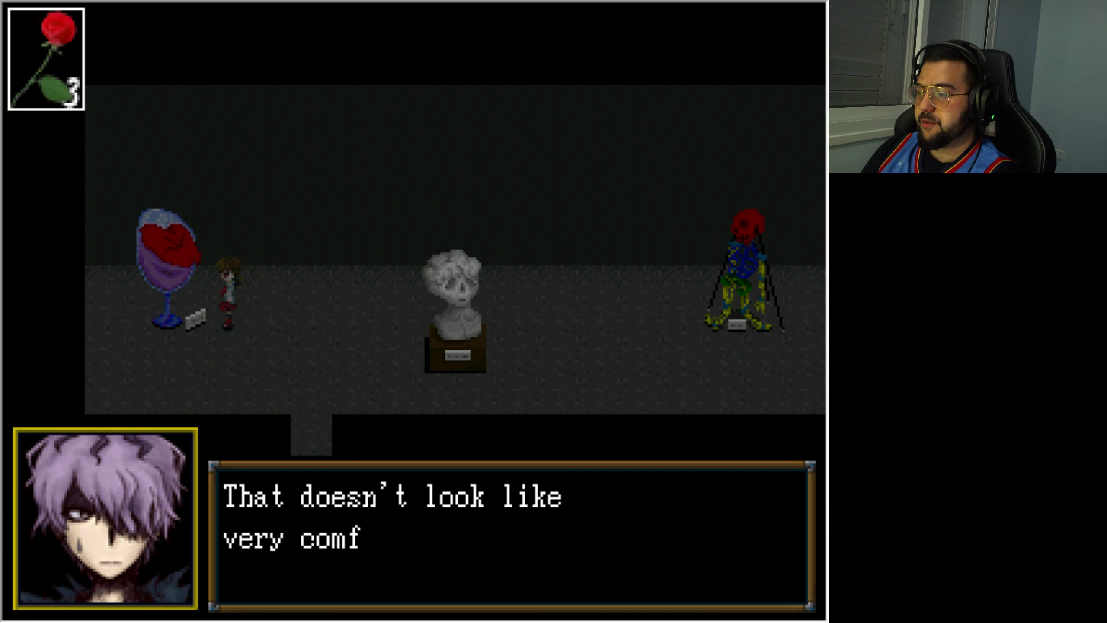
pyautogui.press('Return')
pyautogui.press('Right')
pyautogui.press('Down')
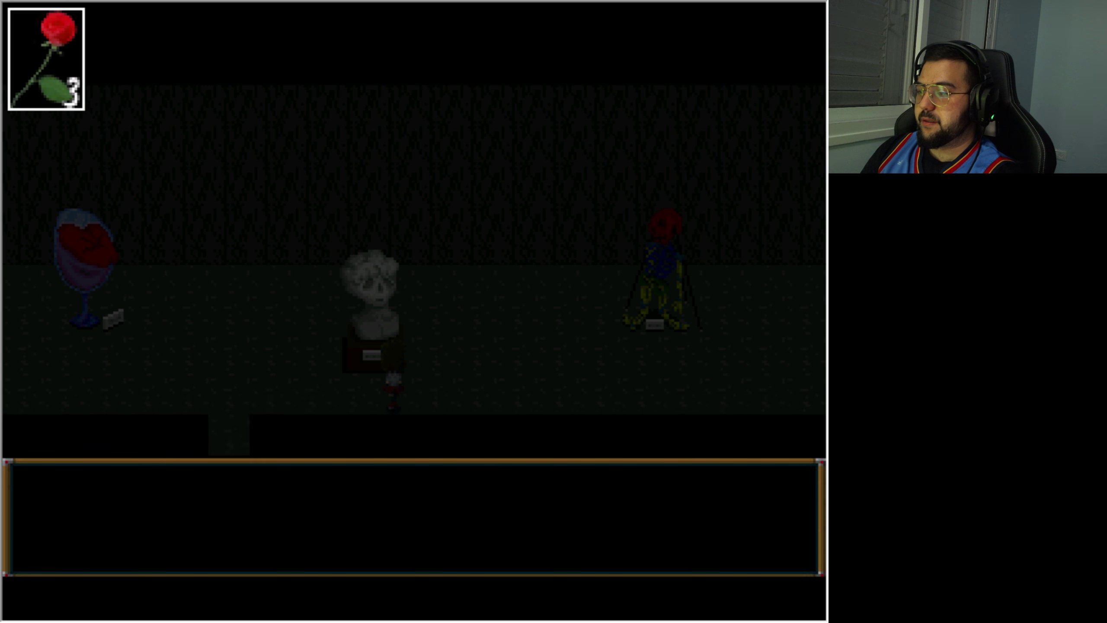
pyautogui.press('Return')
# Step: Examine the skeleton sculpture's plaque and the tree sculpture
pyautogui.press('Return')
pyautogui.press('Right')
pyautogui.press('Left')
pyautogui.press('Up')
pyautogui.press('Return')
pyautogui.press('Return')
pyautogui.press('Return')
pyautogui.press('Right')
pyautogui.press('Return')
pyautogui.press('Return')
pyautogui.press('Return')
pyautogui.press('Return')
# Step: Leave the gallery by the lower exit and pass through the dark maze room to the side corridor
pyautogui.press('Left')
pyautogui.press('Down')
pyautogui.press('Left')
pyautogui.press('Left')
pyautogui.press('Down')
pyautogui.press('Left')
pyautogui.press('Left')
pyautogui.press('Up')
pyautogui.press('Down')
# Step: Head back down the corridor to the desk book and save the game to File 1
pyautogui.press('Left')
pyautogui.press('Left')
pyautogui.press('Up')
pyautogui.press('Left')
# Step: Walk up the eye-lined corridor and examine the snake and yellow paintings
pyautogui.press('Up')
pyautogui.press('Right')
pyautogui.press('Right')
pyautogui.press('Up')
pyautogui.press('z')
pyautogui.press('z')
pyautogui.press('Right')
pyautogui.press('Up')
pyautogui.press('z')
pyautogui.press('z')
pyautogui.press('Left')
pyautogui.press('Down')
pyautogui.press('Down')
pyautogui.press('Right')
pyautogui.press('z')
pyautogui.press('z')
pyautogui.press('Right')
pyautogui.press('Up')
# Step: Read the ice painting's and girl painting's descriptions
pyautogui.press('z')
pyautogui.press('z')
pyautogui.press('z')
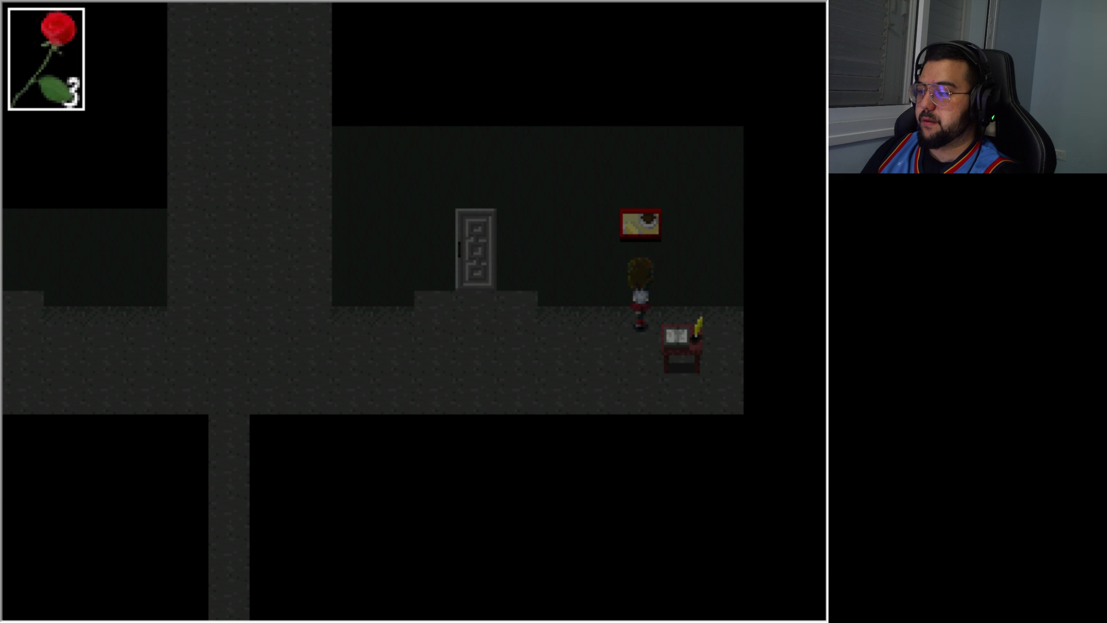
# Step: Cross the gallery to its bottom exit, check the item list, and enter the dark maze
pyautogui.press('Left')
pyautogui.press('Up')
pyautogui.press('Down')
pyautogui.press('Left')
pyautogui.press('x')
# Step: Put the Red Glass Ball into the snake painting and read the nearby writing
pyautogui.press('x')
pyautogui.press('Left')
pyautogui.press('Up')
# Step: Walk through the maze corridors and exit at the bottom to the easel room door
pyautogui.press('Up')
pyautogui.press('Down')
pyautogui.press('Down')
pyautogui.press('Left')
pyautogui.press('Down')
pyautogui.press('Right')
pyautogui.press('Up')
pyautogui.press('Right')
# Step: Leave the easel room and walk into the serpent painting gallery
pyautogui.press('Up')
pyautogui.press('Down')
pyautogui.press('Right')
pyautogui.press('Up')
pyautogui.press('Down')
pyautogui.press('Down')
pyautogui.press('Left')
pyautogui.press('Up')
pyautogui.press('Left')
pyautogui.press('Up')
pyautogui.press('Left')
pyautogui.press('Up')
pyautogui.press('z')
pyautogui.press('z')
pyautogui.press('z')
pyautogui.press('z')
pyautogui.press('z')
pyautogui.press('Left')
pyautogui.press('z')
pyautogui.press('z')
pyautogui.press('z')
pyautogui.press('z')
pyautogui.press('Right')
pyautogui.press('Right')
pyautogui.press('Up')
pyautogui.press('z')
pyautogui.press('z')
pyautogui.press('Right')
pyautogui.press('Left')
pyautogui.press('x')
pyautogui.press('x')
pyautogui.press('z')
pyautogui.press('z')
pyautogui.press('Right')
pyautogui.press('z')
pyautogui.press('z')
# Step: Walk down the corridor into the sculpture gallery and examine the tree sculpture
pyautogui.press('Left')
pyautogui.press('Down')
pyautogui.press('Down')
pyautogui.press('Right')
pyautogui.press('Up')
pyautogui.press('Right')
pyautogui.press('Right')
pyautogui.press('Up')
pyautogui.press('Left')
pyautogui.press('Up')
pyautogui.press('Return')
pyautogui.press('Return')
# Step: Check belongings and walk to the desk, opening then cancelling the save menu
pyautogui.press('Escape')
pyautogui.press('Escape')
pyautogui.press('Left')
# Step: Return through the door and examine the green tree sculpture again
pyautogui.press('Down')
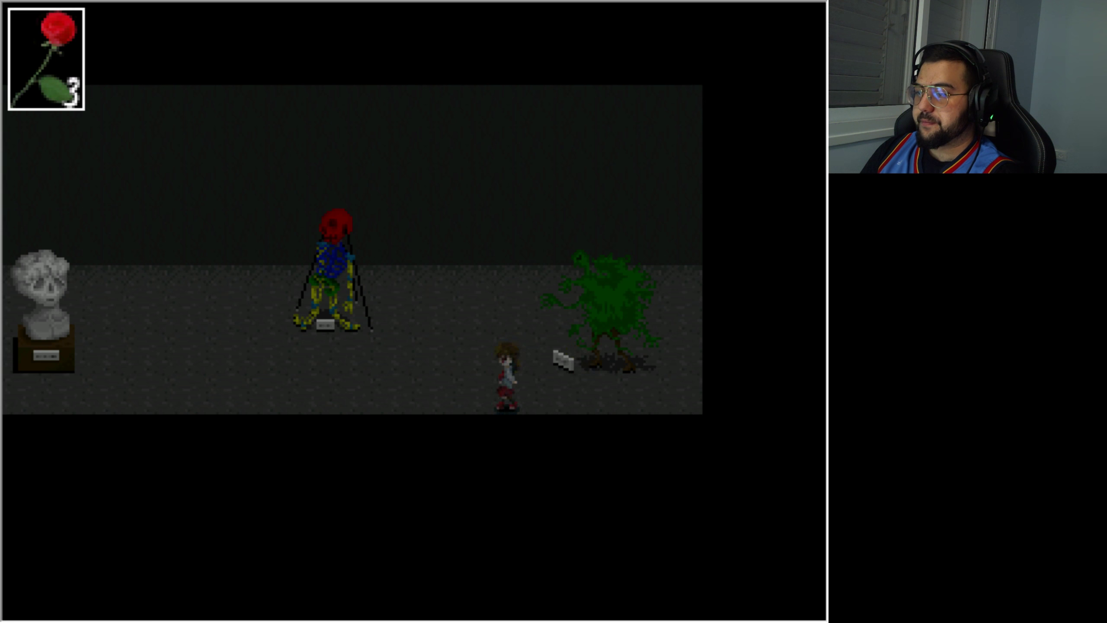
pyautogui.press('Left')
pyautogui.press('Right')
pyautogui.press('Return')
pyautogui.press('Escape')
pyautogui.press('Left')
pyautogui.press('Left')
pyautogui.press('Up')
pyautogui.press('Right')
pyautogui.press('Up')
pyautogui.press('Right')
pyautogui.press('Return')
pyautogui.press('Return')
pyautogui.press('Return')
pyautogui.press('Return')
pyautogui.press('Return')
# Step: Walk down to the two portraits and slide the Silver Ring onto the bride's black left hand's ring finger
pyautogui.press('Down')
pyautogui.press('Left')
pyautogui.press('Down')
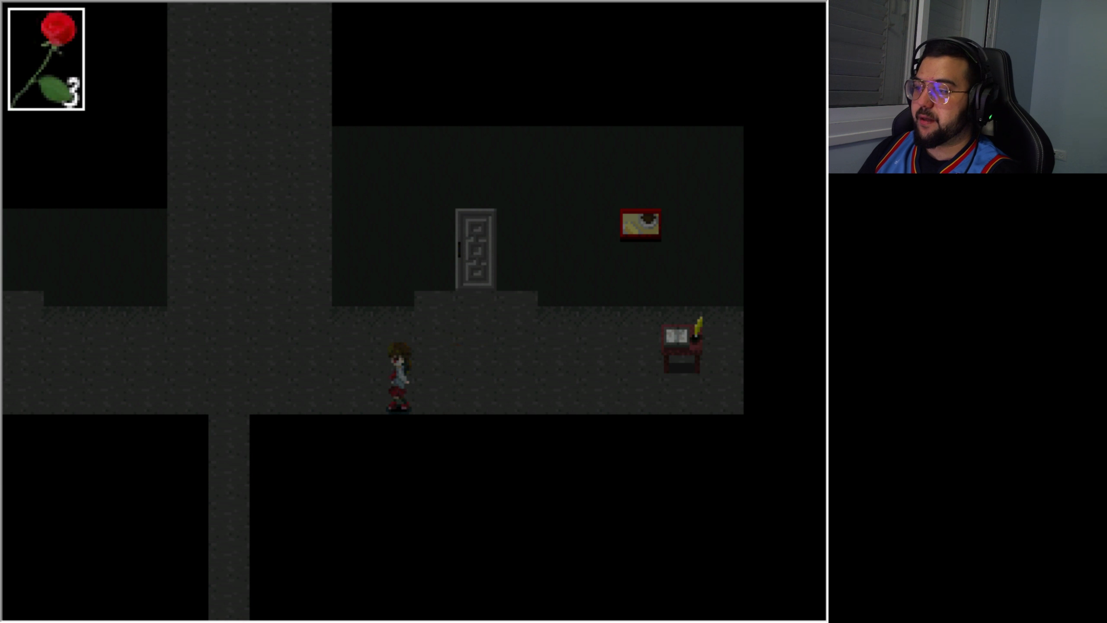
pyautogui.press('Left')
pyautogui.press('Down')
pyautogui.press('Down')
pyautogui.press('Left')
pyautogui.press('z')
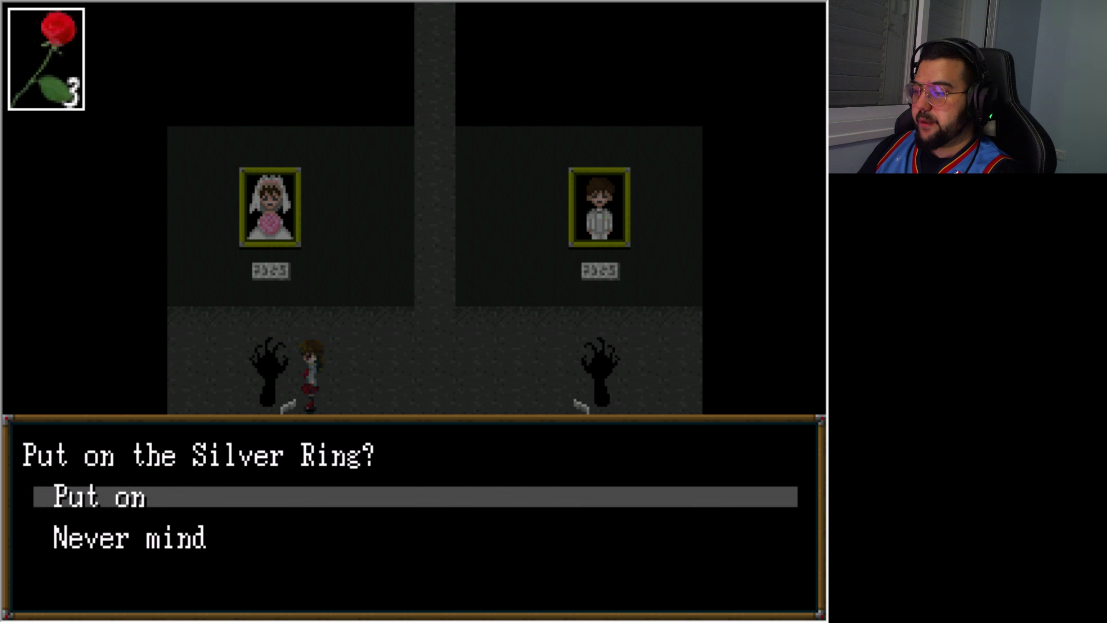
pyautogui.press('Return')
pyautogui.press('Down')
pyautogui.press('Down')
pyautogui.press('Down')
pyautogui.press('Up')
pyautogui.press('Return')
pyautogui.press('Return')
# Step: Pick up the bouquet and read the groom portrait's plaque
pyautogui.press('z')
pyautogui.press('z')
pyautogui.press('z')
pyautogui.press('Right')
pyautogui.press('Up')
pyautogui.press('z')
pyautogui.press('z')
pyautogui.press('Left')
pyautogui.press('Up')
pyautogui.press('z')
pyautogui.press('z')
# Step: Read the bride plaque and walk up the central corridor into the upper hallway
pyautogui.press('Right')
pyautogui.press('Left')
pyautogui.press('Up')
pyautogui.press('Up')
pyautogui.press('Right')
pyautogui.press('Left')
pyautogui.press('Up')
pyautogui.press('Up')
pyautogui.press('Right')
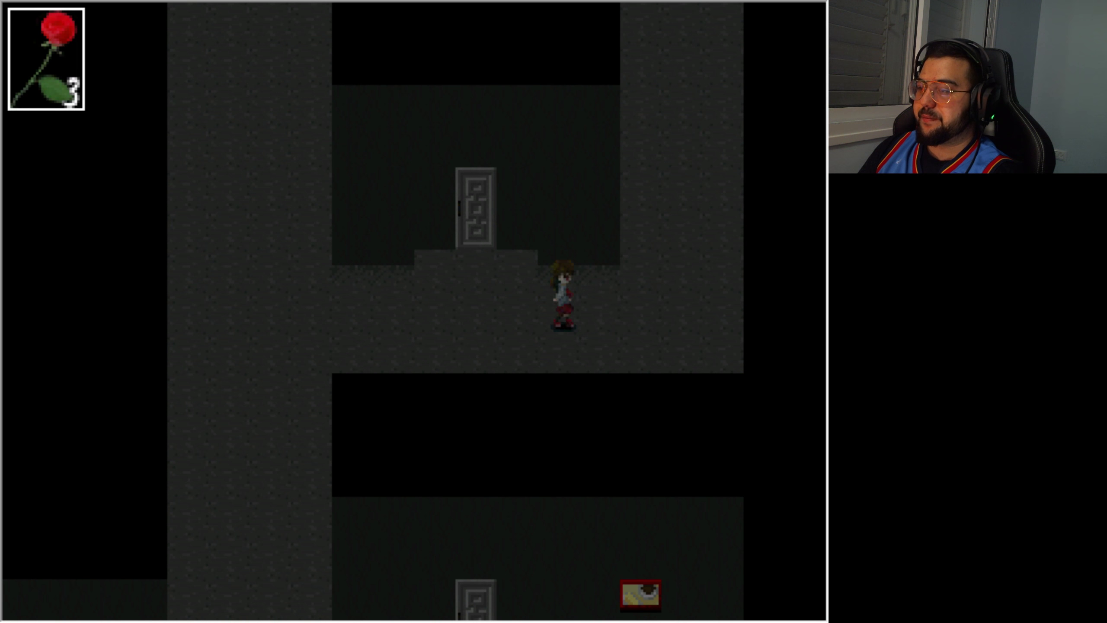
# Step: Talk to the laughing blue-faced painting and give it the Bouquet
pyautogui.press('Right')
pyautogui.press('Up')
pyautogui.press('z')
pyautogui.press('z')
pyautogui.press('z')
pyautogui.press('Down')
pyautogui.press('Down')
pyautogui.press('z')
pyautogui.press('z')
pyautogui.press('z')
pyautogui.press('z')
pyautogui.press('z')
pyautogui.press('z')
pyautogui.press('z')
# Step: Walk back to the desk, cancel the save menu, and open the item list
pyautogui.press('Down')
pyautogui.press('Left')
pyautogui.press('Down')
pyautogui.press('Right')
pyautogui.press('Escape')
pyautogui.press('Left')
pyautogui.press('Left')
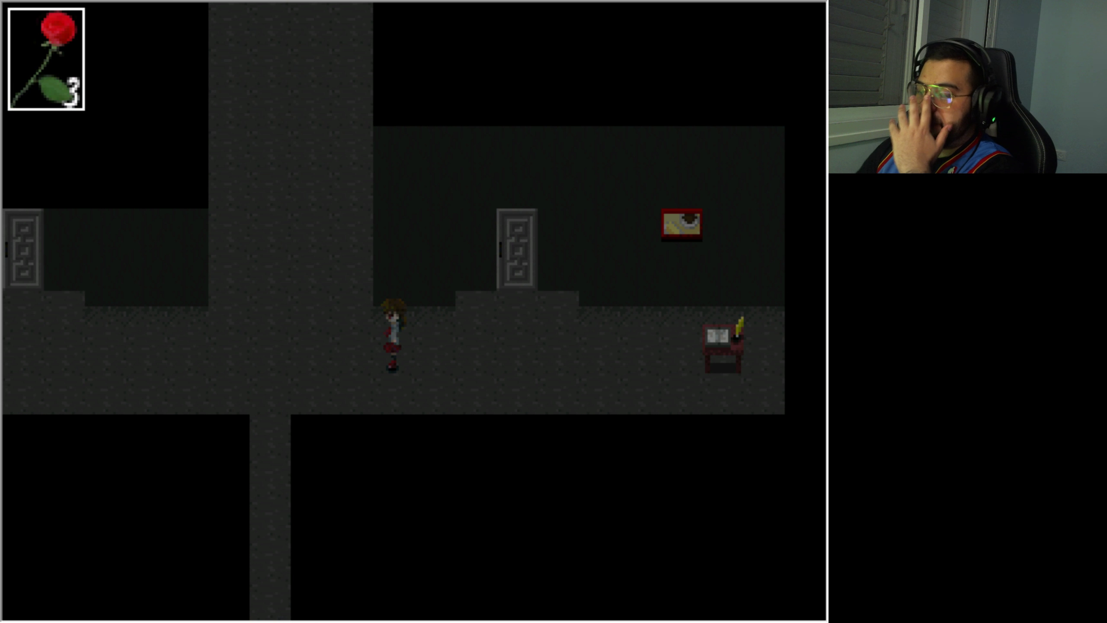
pyautogui.press('Escape')
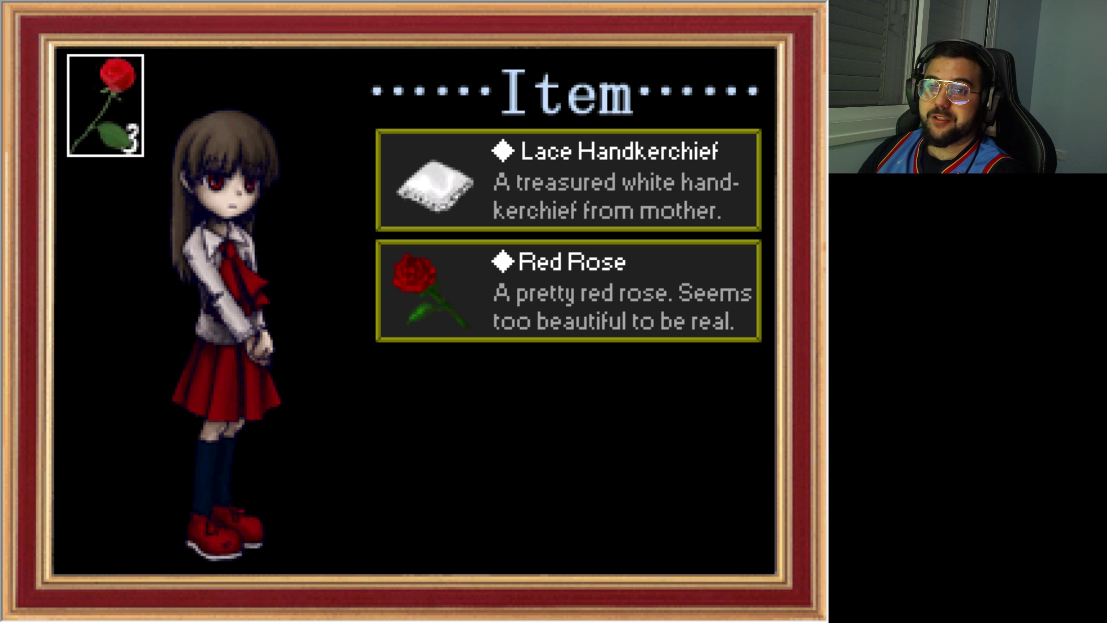